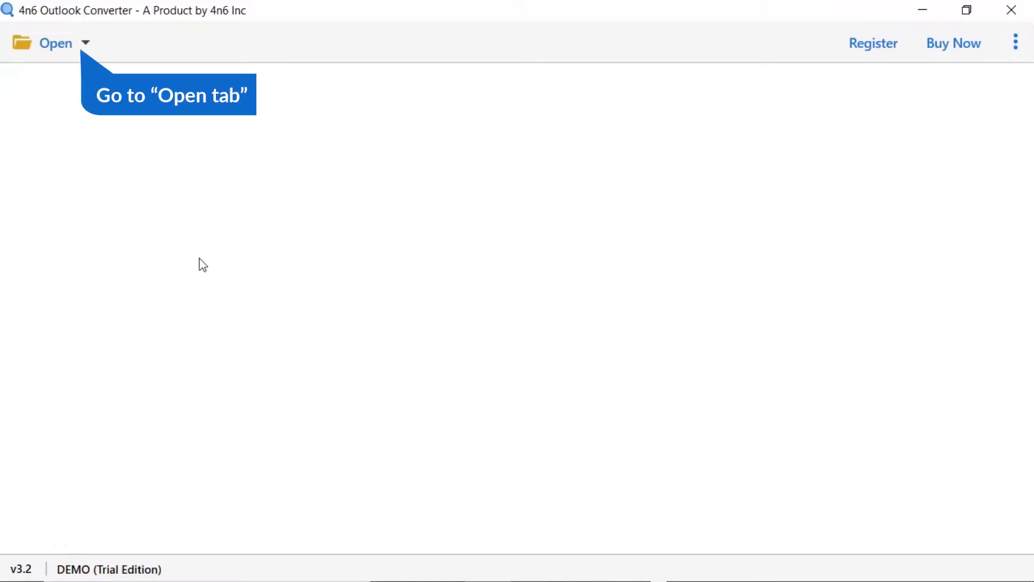
- Load Outlook.pst from disk so its folder tree and Inbox messages are listed
left_click(84, 44)
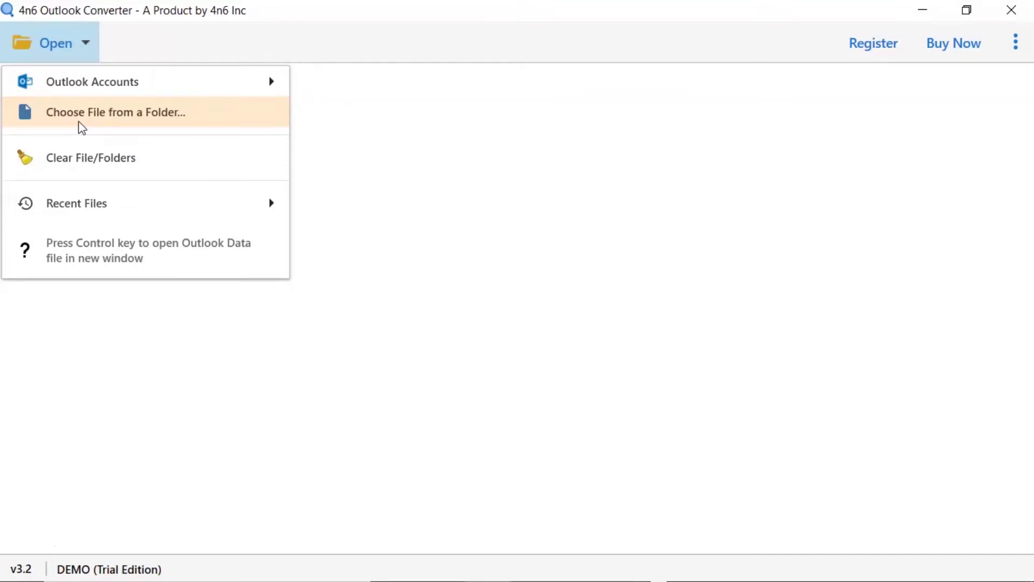
left_click(81, 120)
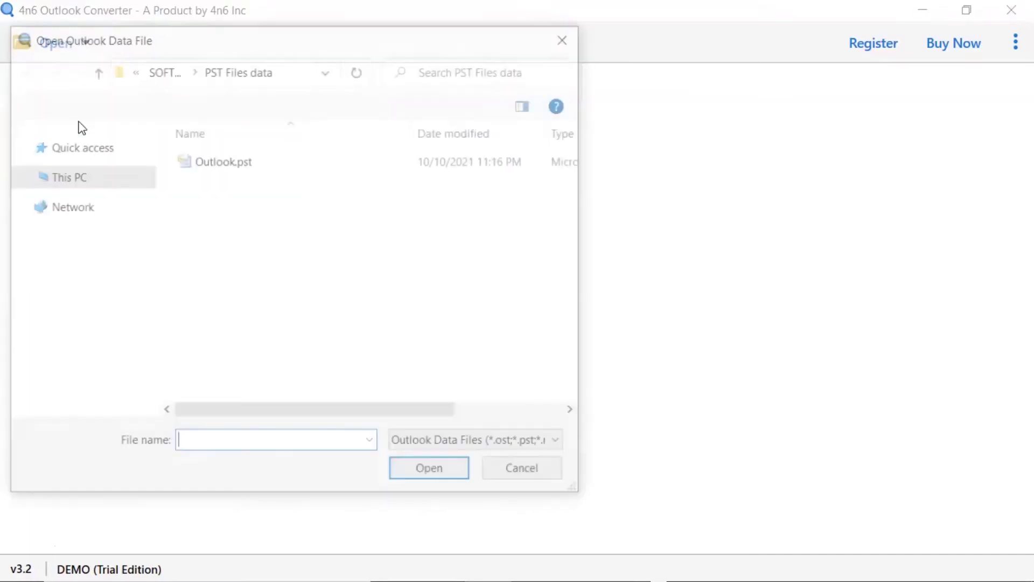
left_click(239, 162)
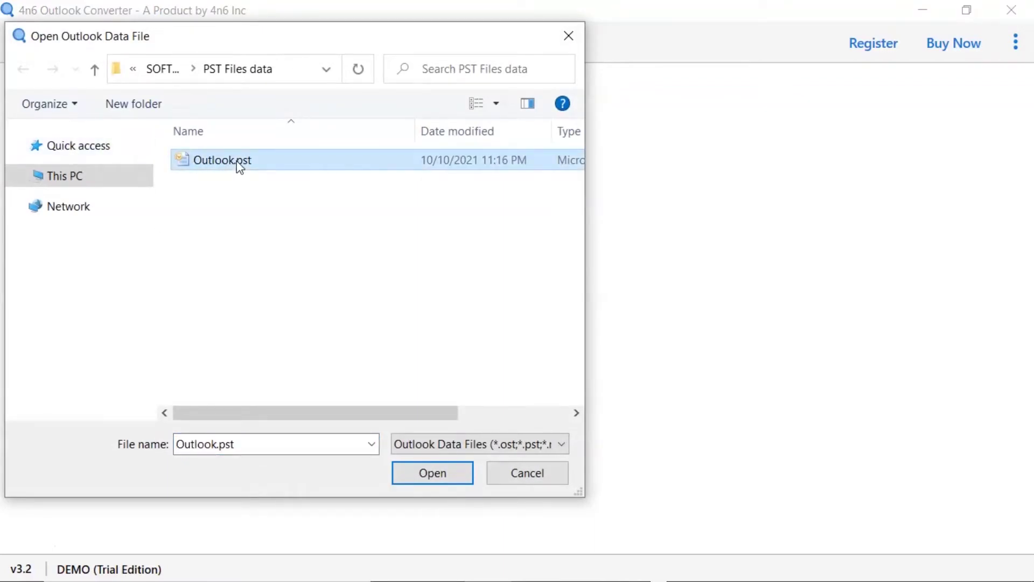
left_click(433, 473)
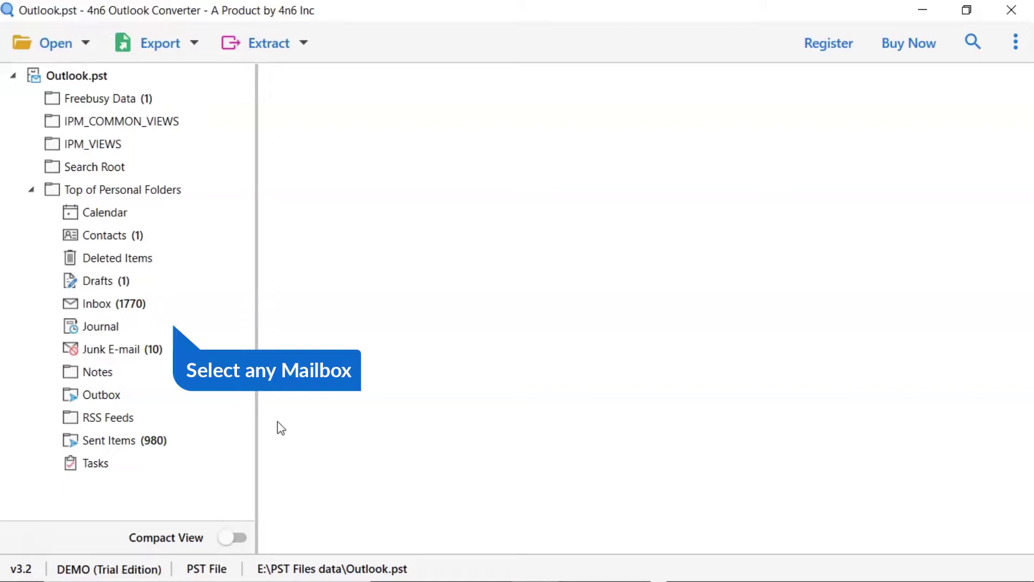
- Preview the second Inbox email, which carries the photo.JPG attachment
left_click(80, 304)
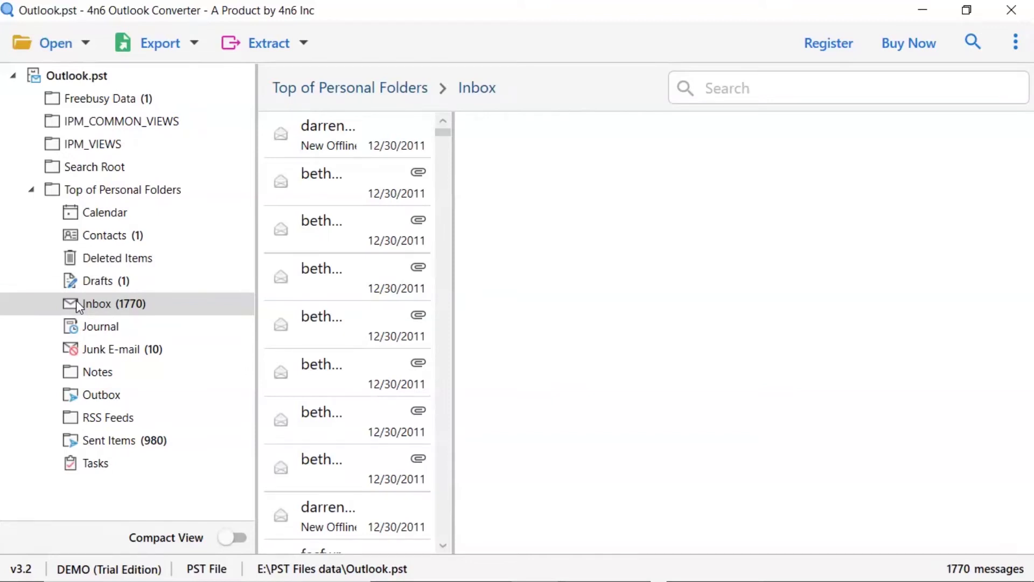
left_click(339, 191)
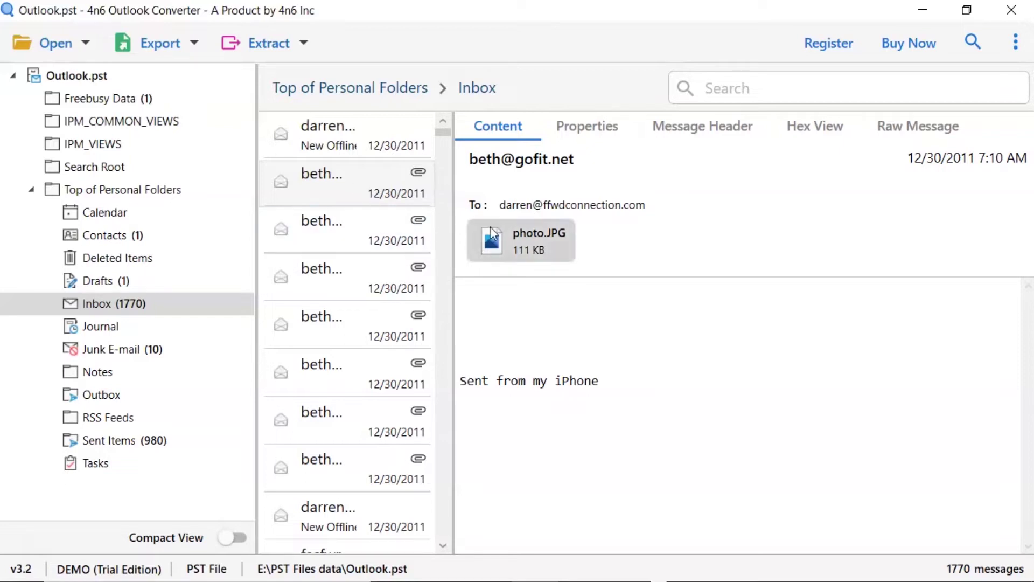
right_click(537, 256)
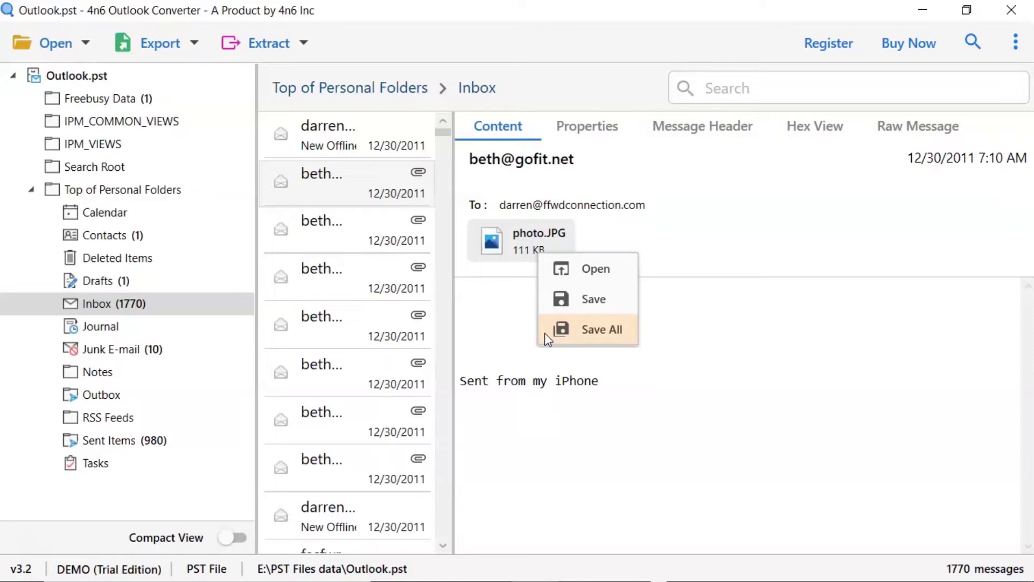
left_click(544, 333)
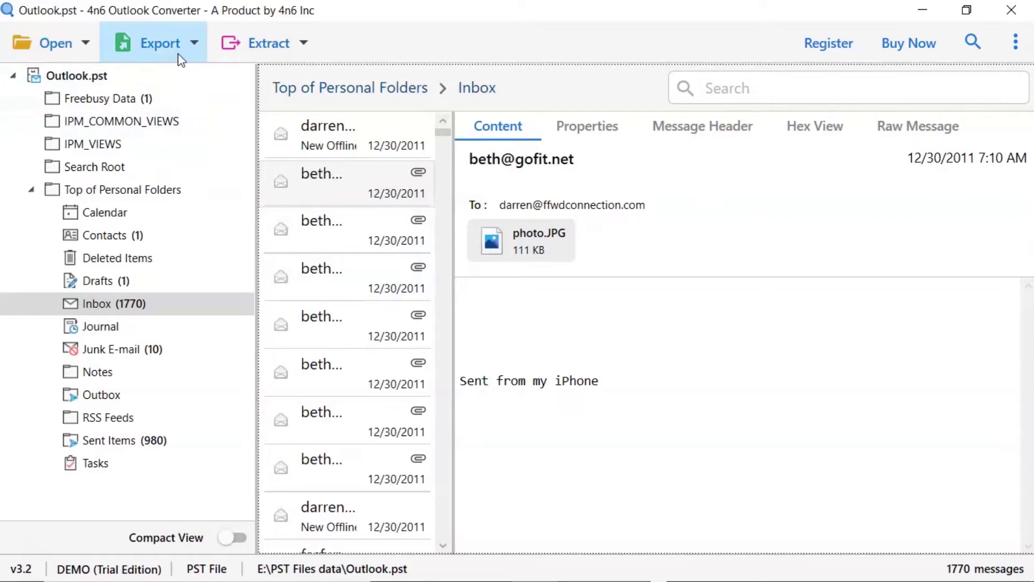
- Choose IMAP as the export target and exclude Deleted Items and Drafts
left_click(179, 56)
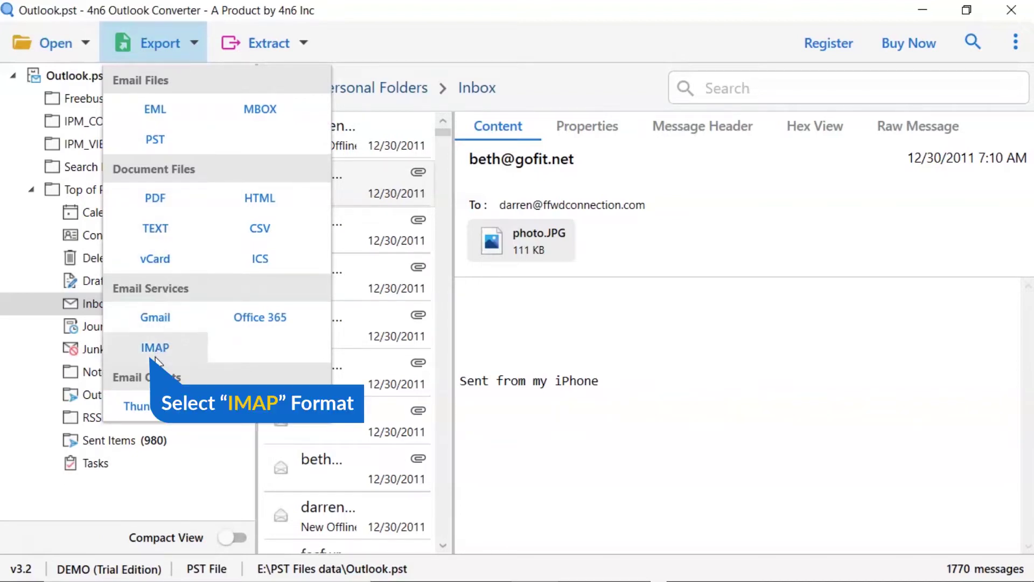
left_click(156, 352)
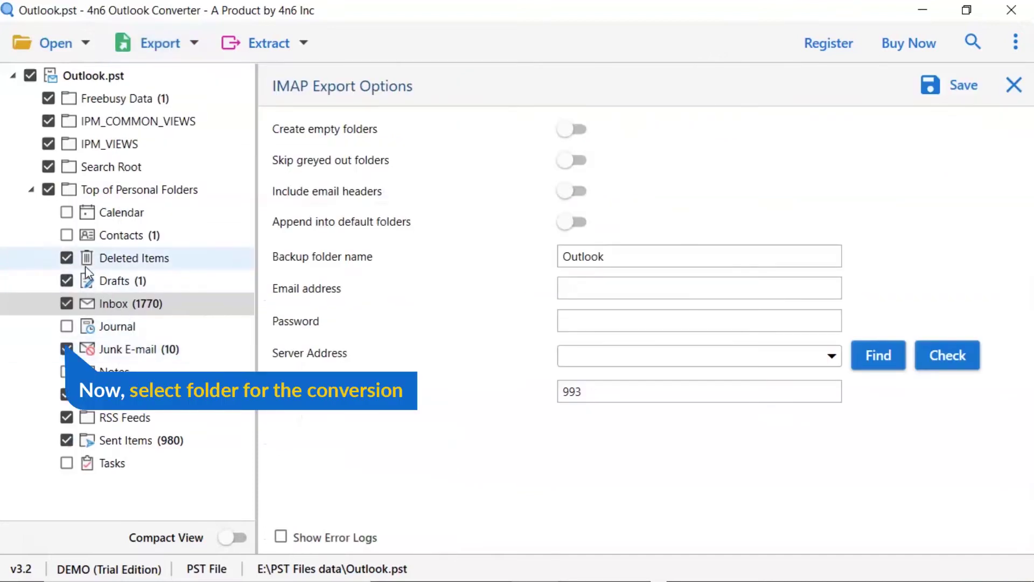
left_click(67, 258)
left_click(67, 280)
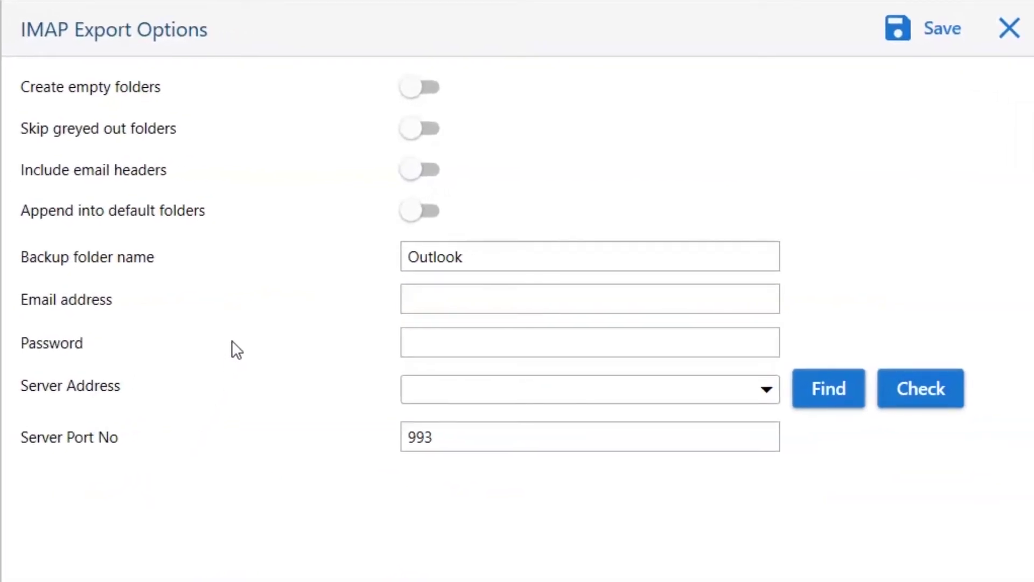
left_click(413, 89)
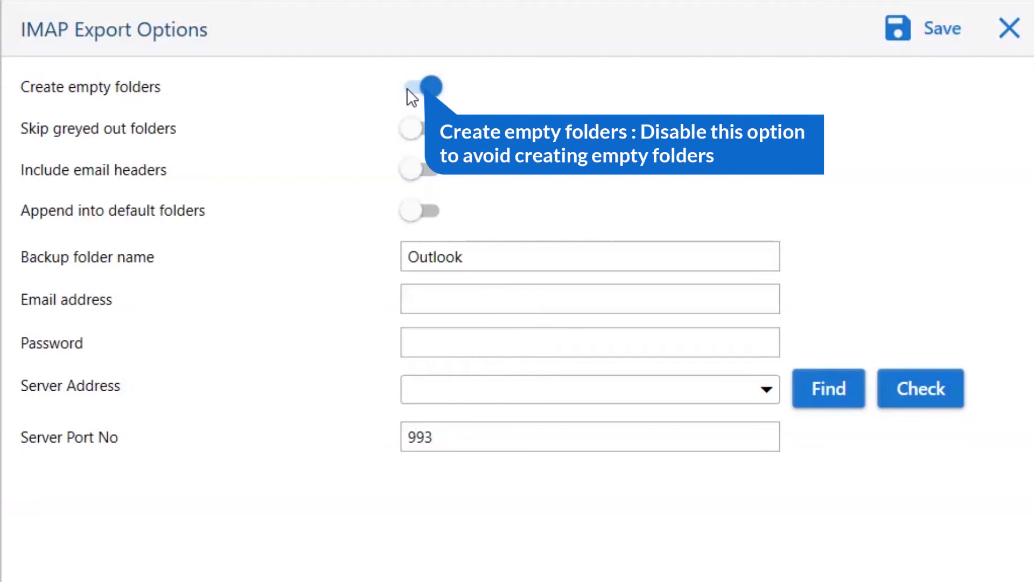
left_click(412, 88)
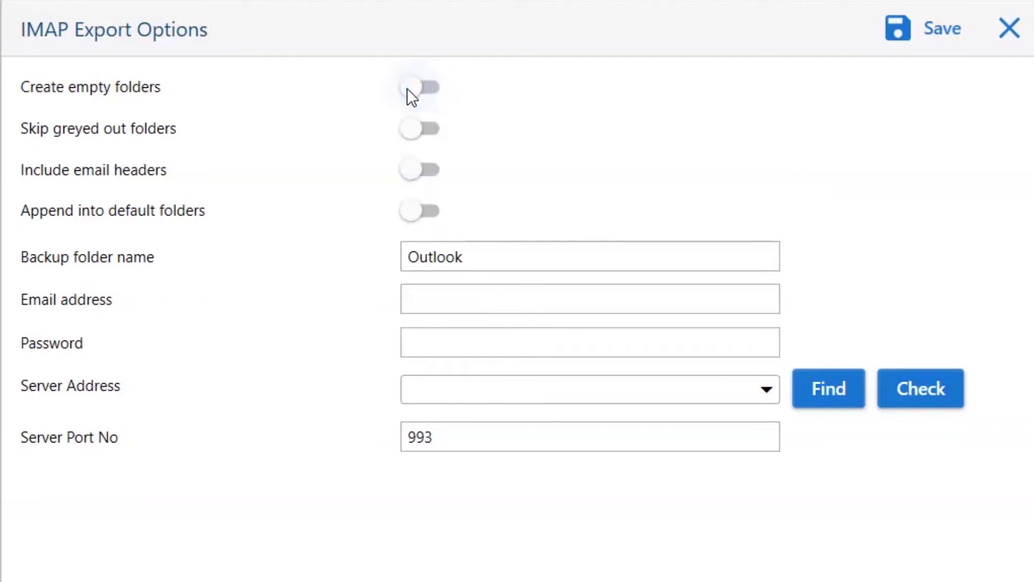
left_click(407, 131)
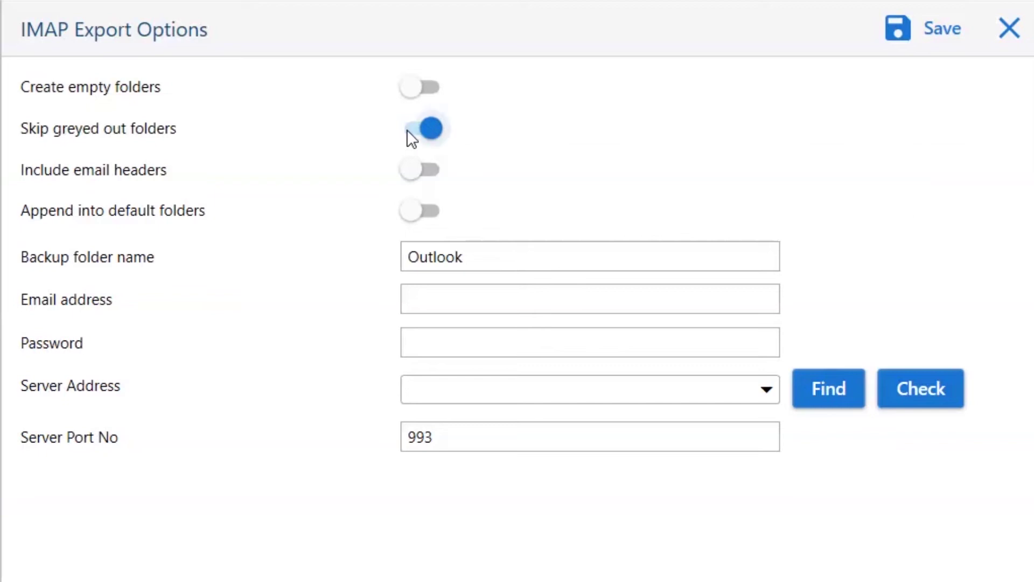
left_click(406, 130)
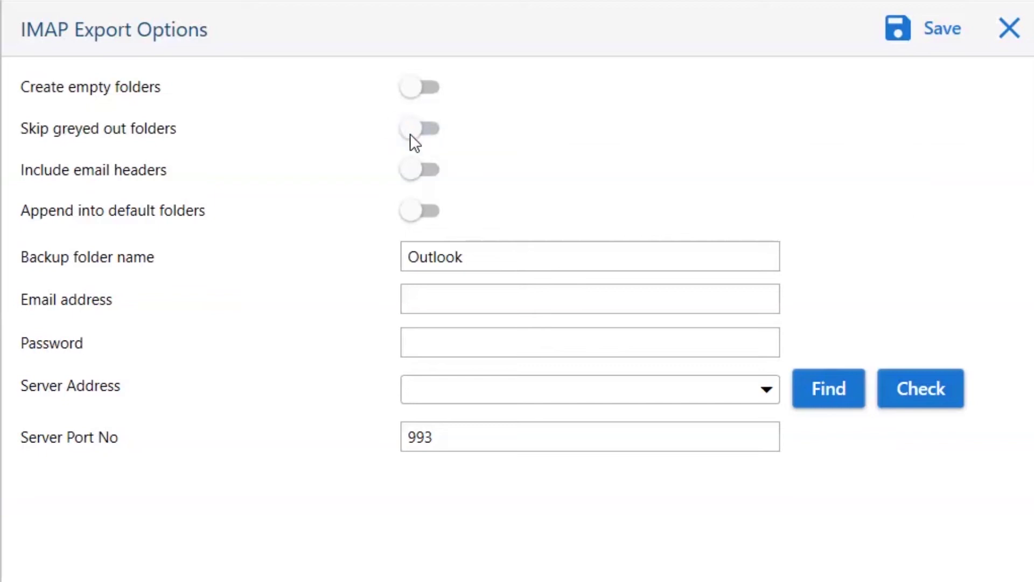
mouse_move(419, 170)
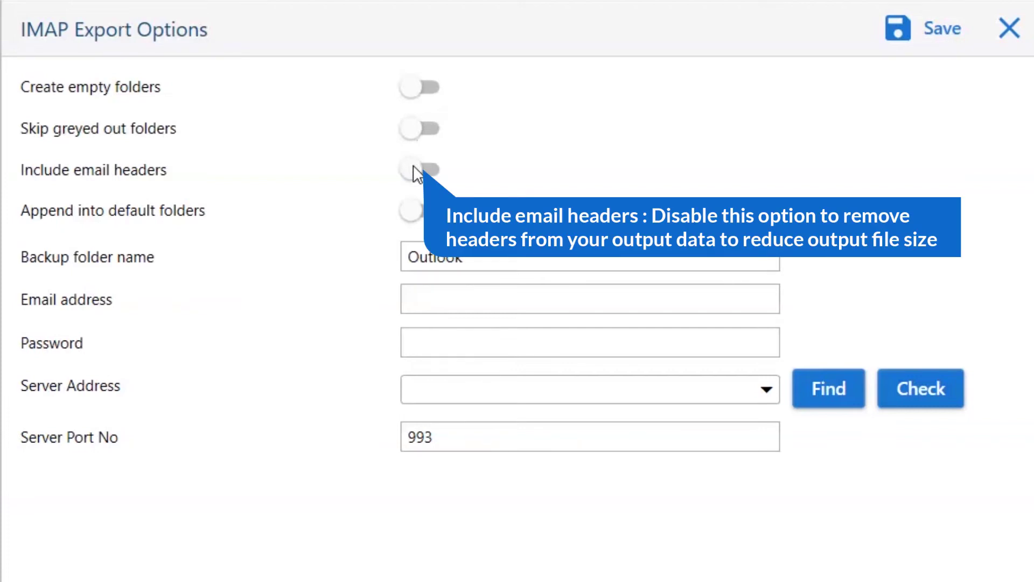
left_click(413, 165)
left_click(413, 169)
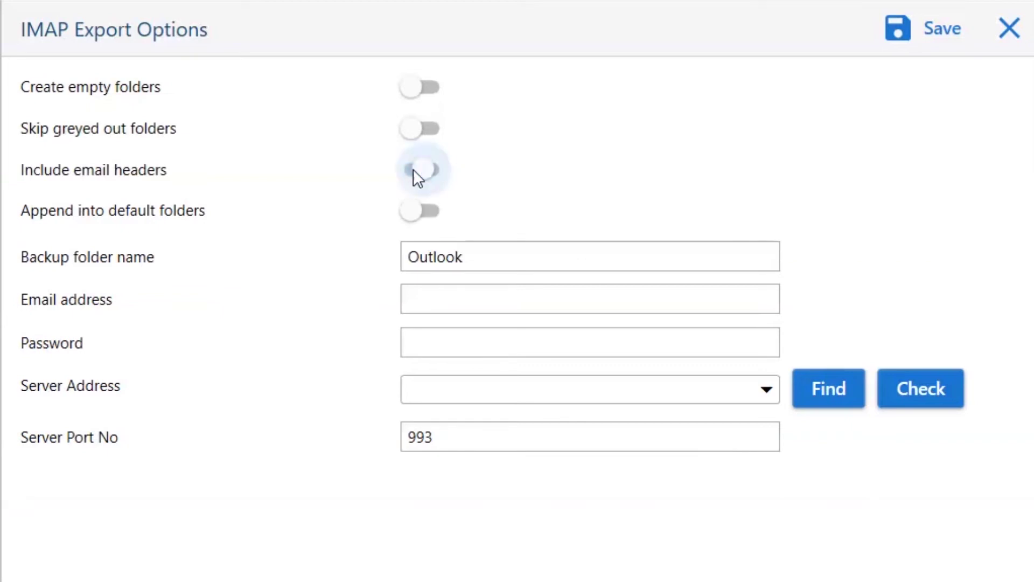
left_click(414, 212)
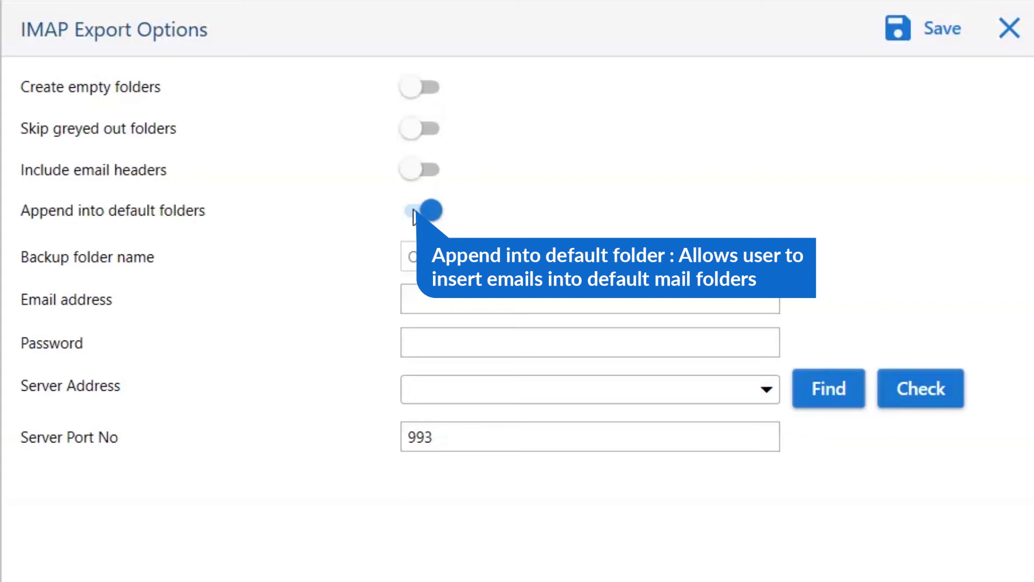
left_click(415, 215)
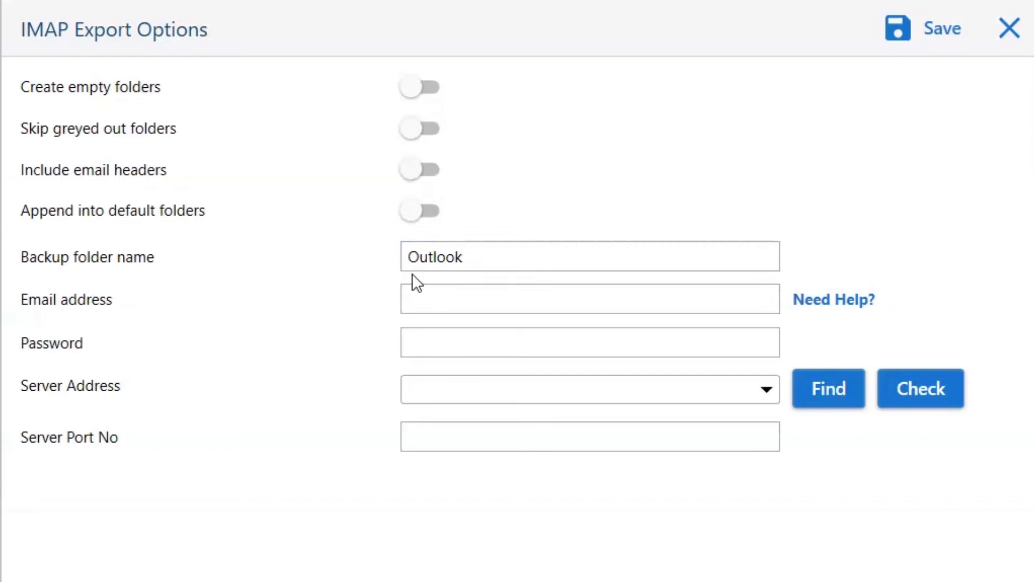
- Fill in the Zoho email address, password and server imap.zoho.com for the IMAP export
left_click(416, 297)
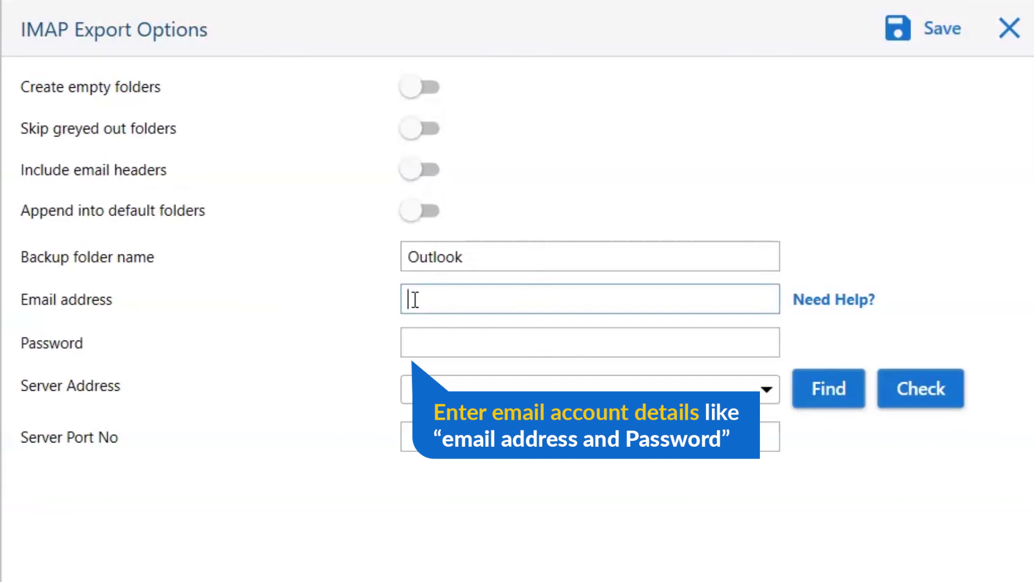
key("ctrl+v")
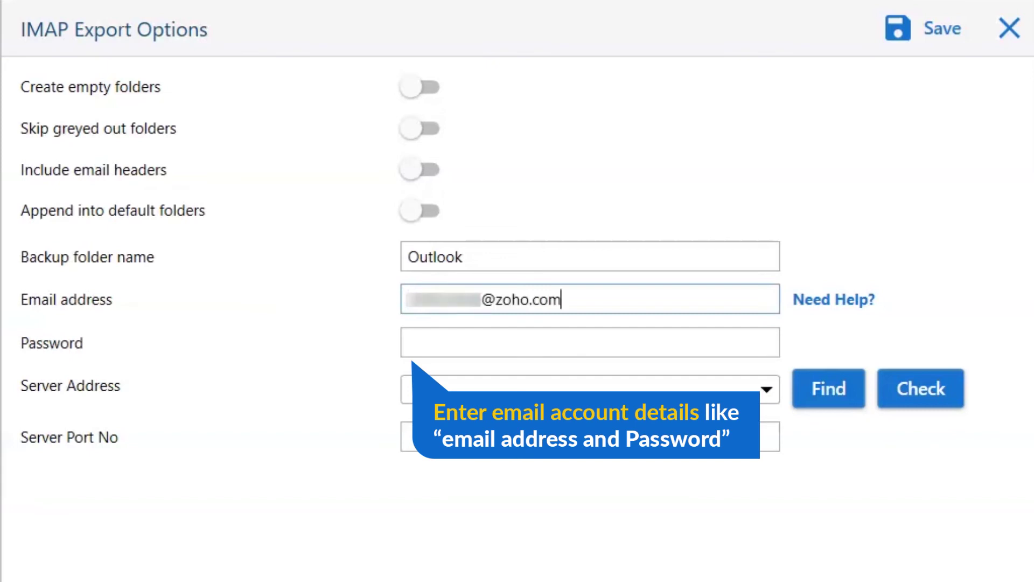
key("Tab")
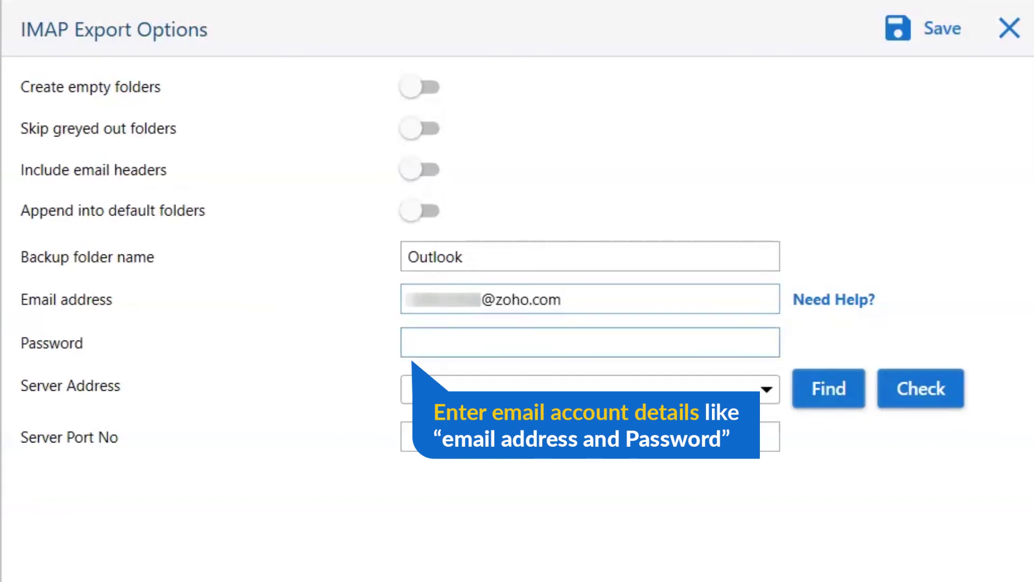
key("ctrl+v")
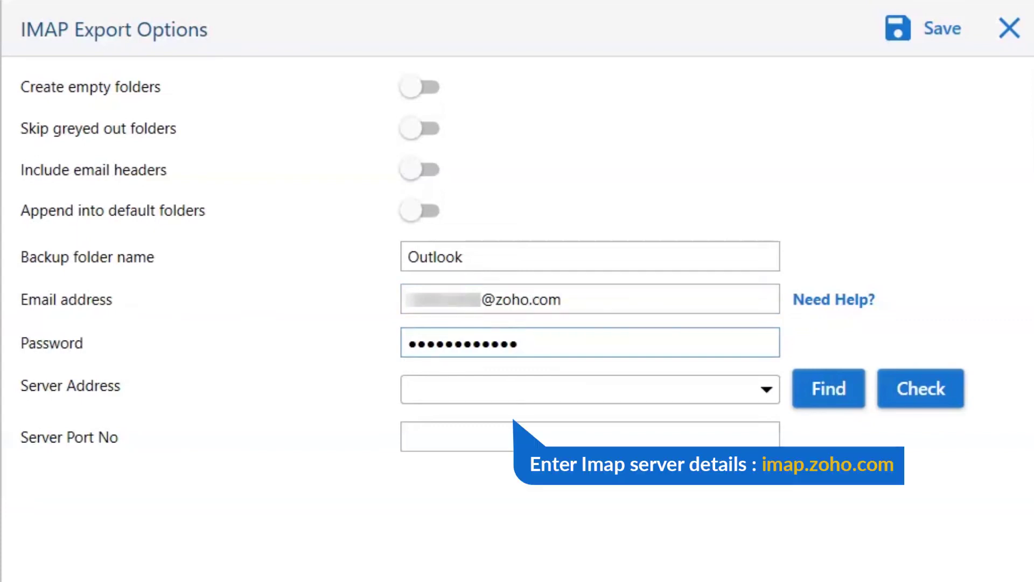
key("Tab")
key("ctrl+v")
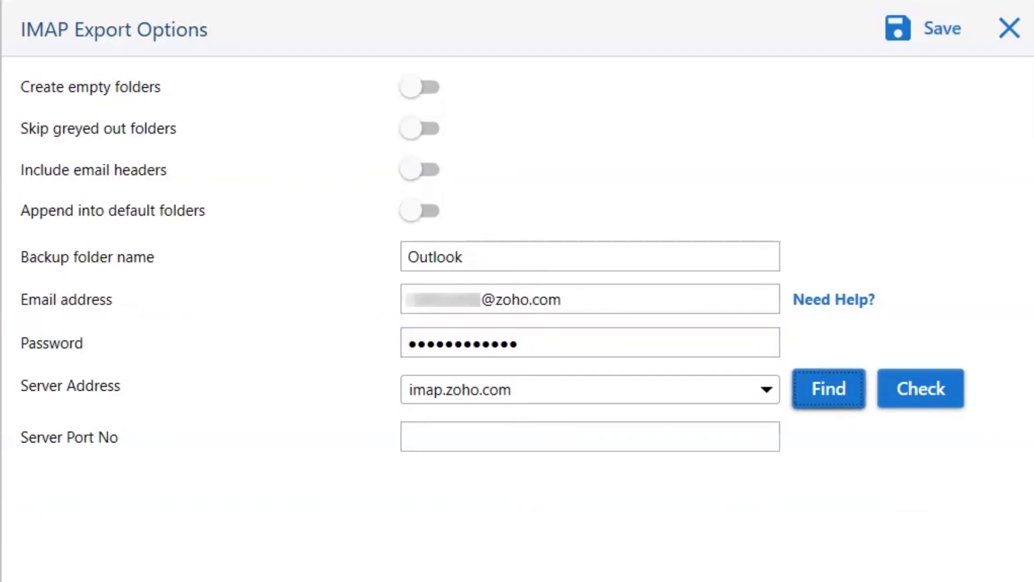
key("Tab")
type("993")
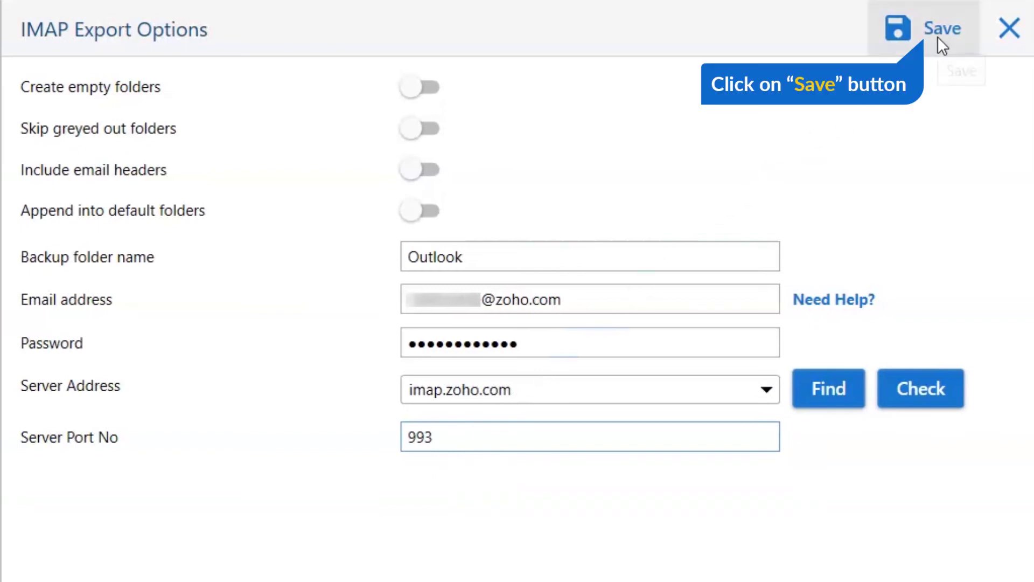
- Run the export to the Zoho account and acknowledge the demo-limit notice
left_click(938, 32)
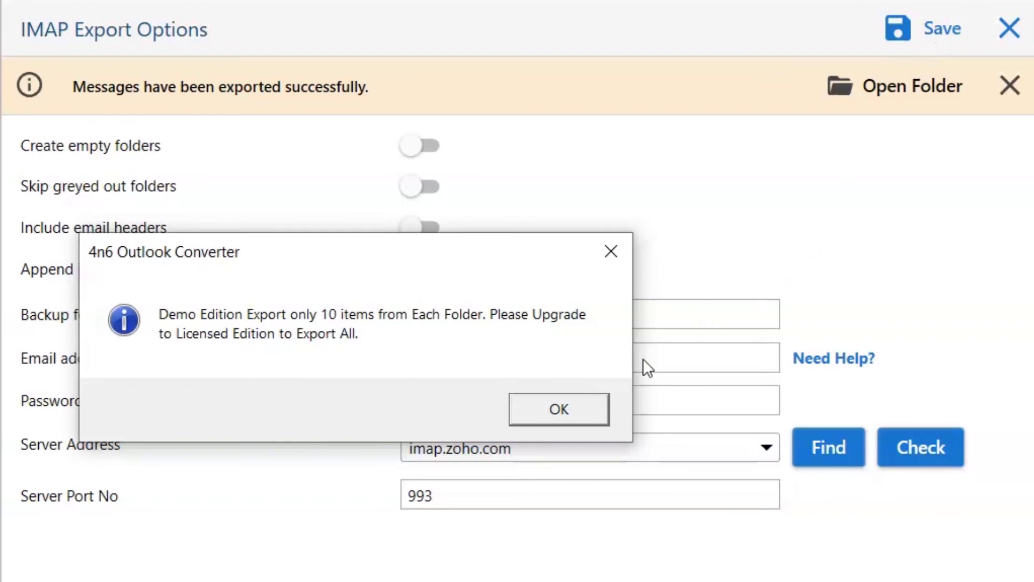
left_click(578, 409)
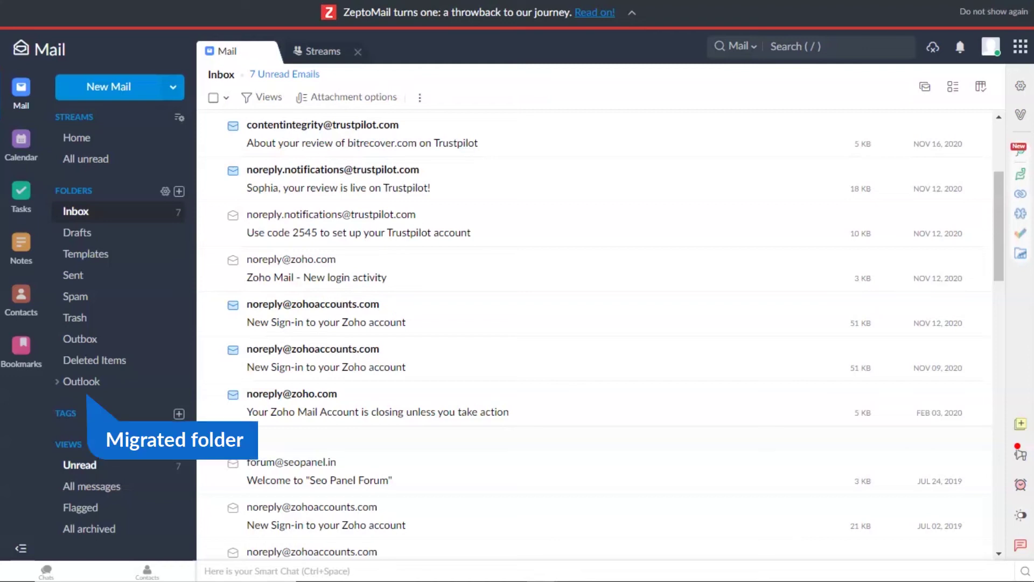
- Expand the migrated Outlook folder and Top of Personal Folders in Zoho Mail
left_click(58, 381)
left_click(66, 424)
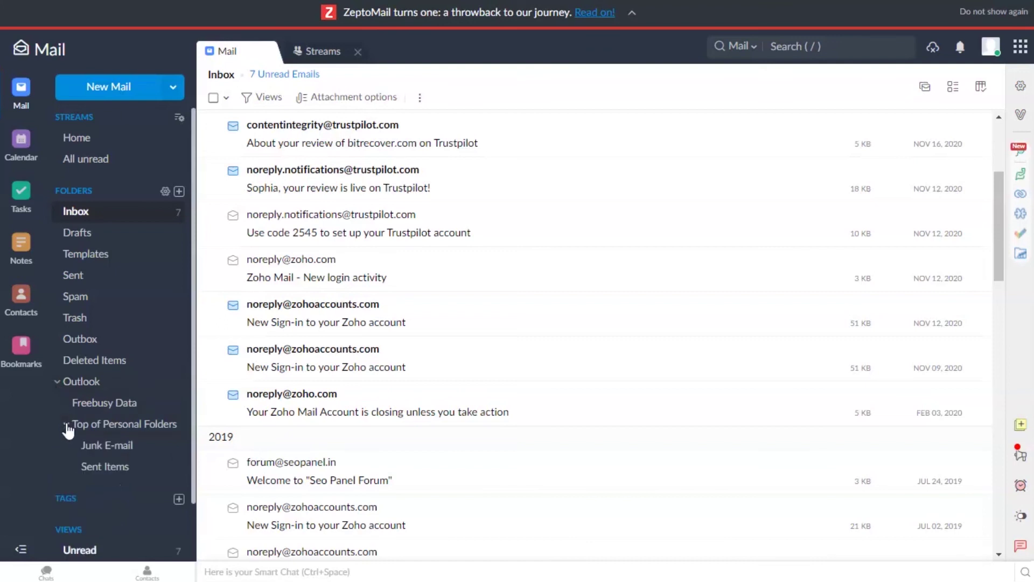